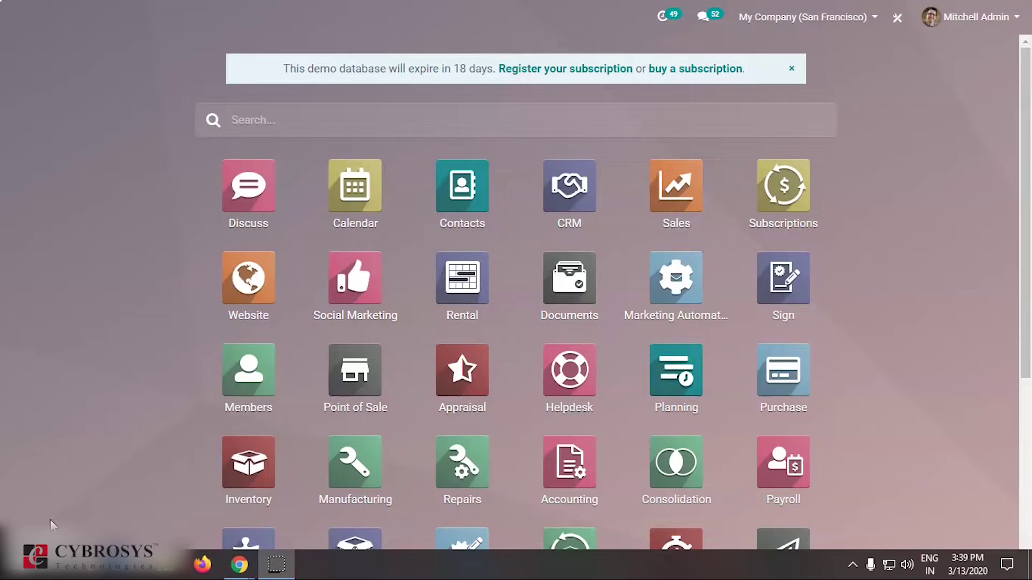
# Search the installed apps for 're' and open Recruitment
pyautogui.click(27, 541)
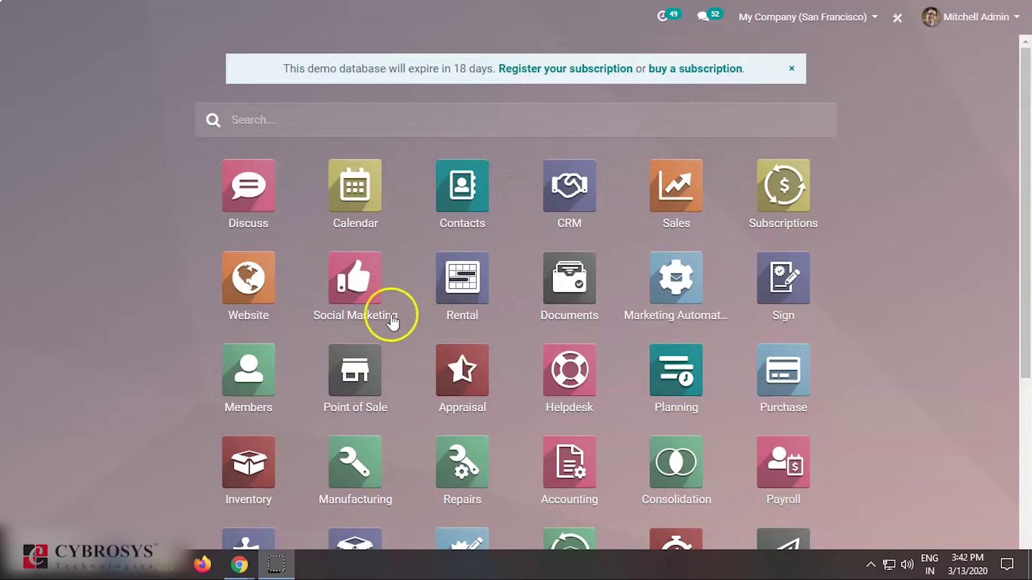
pyautogui.click(383, 118)
pyautogui.write('re')
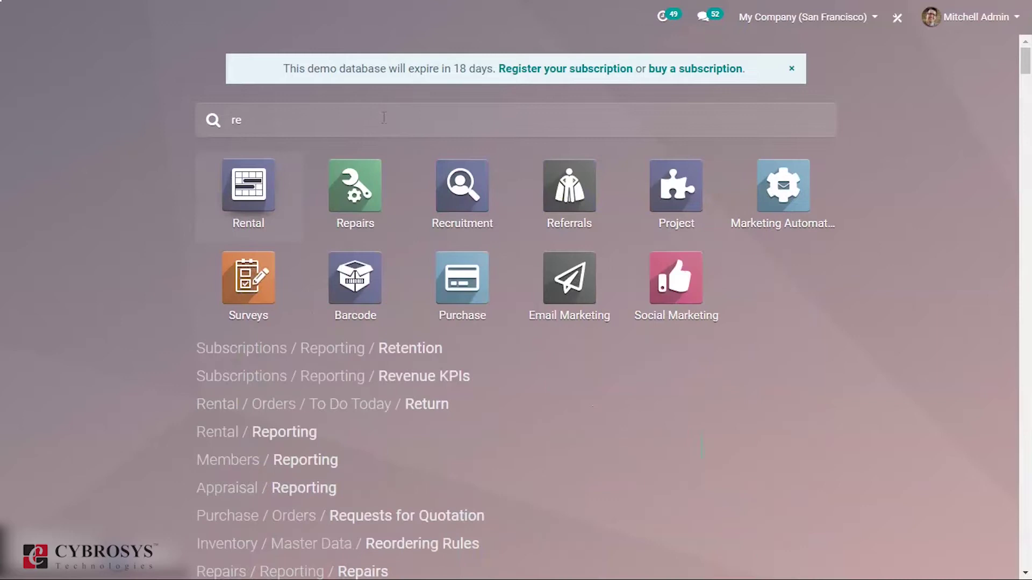
pyautogui.click(449, 205)
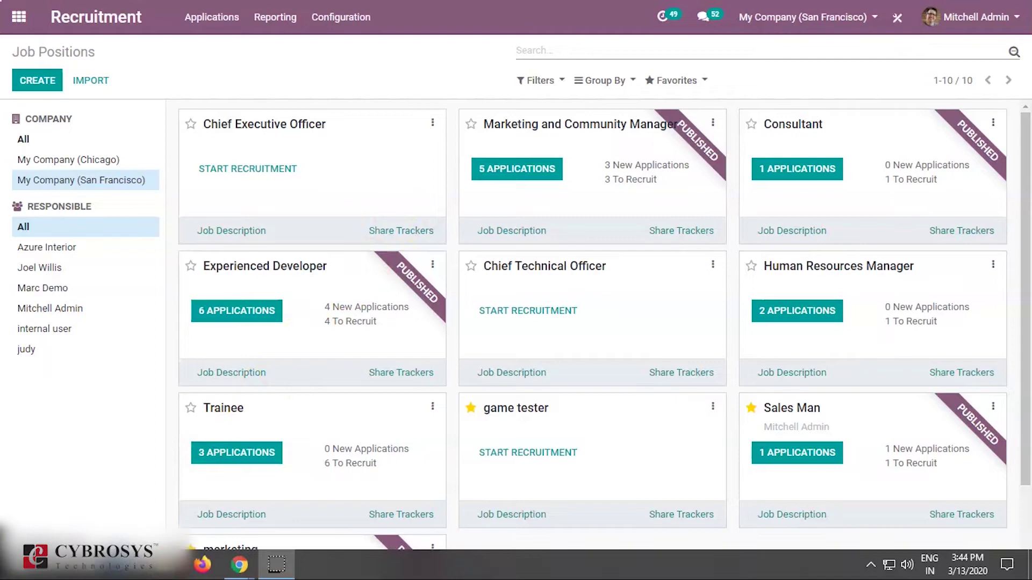
# Go back to the app grid and open Attendances via an 'at' search
pyautogui.click(20, 18)
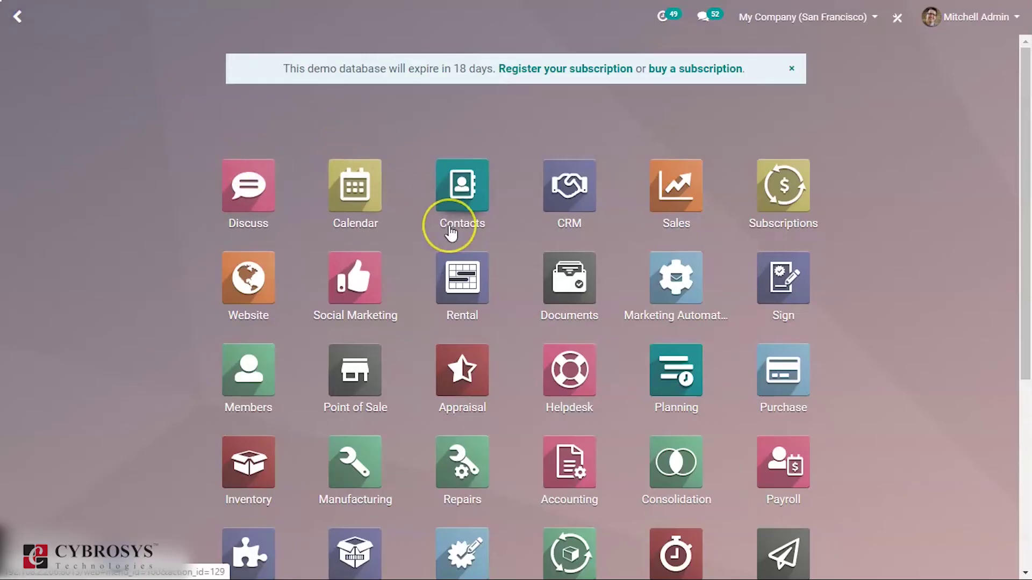
pyautogui.write('at')
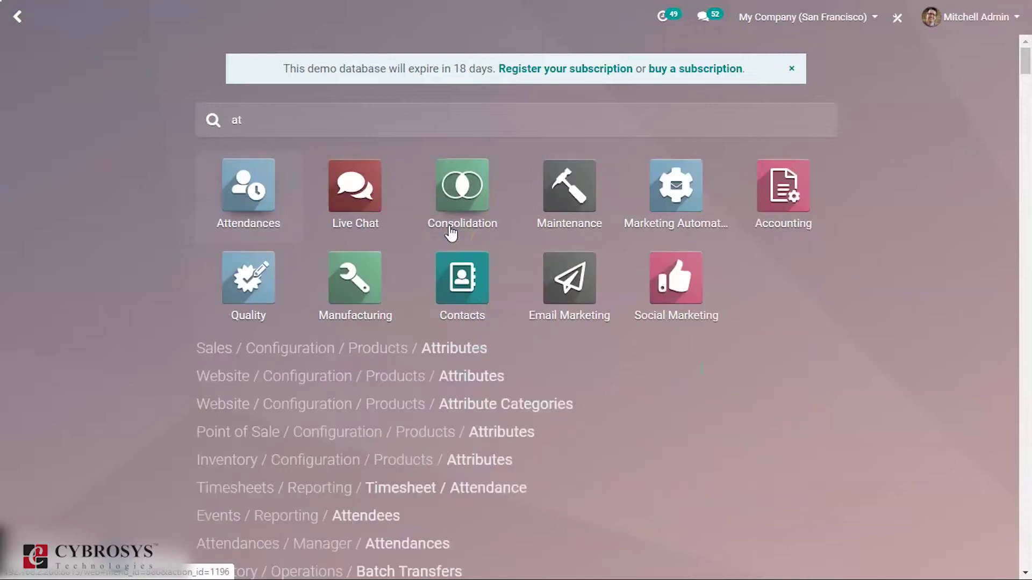
pyautogui.click(250, 191)
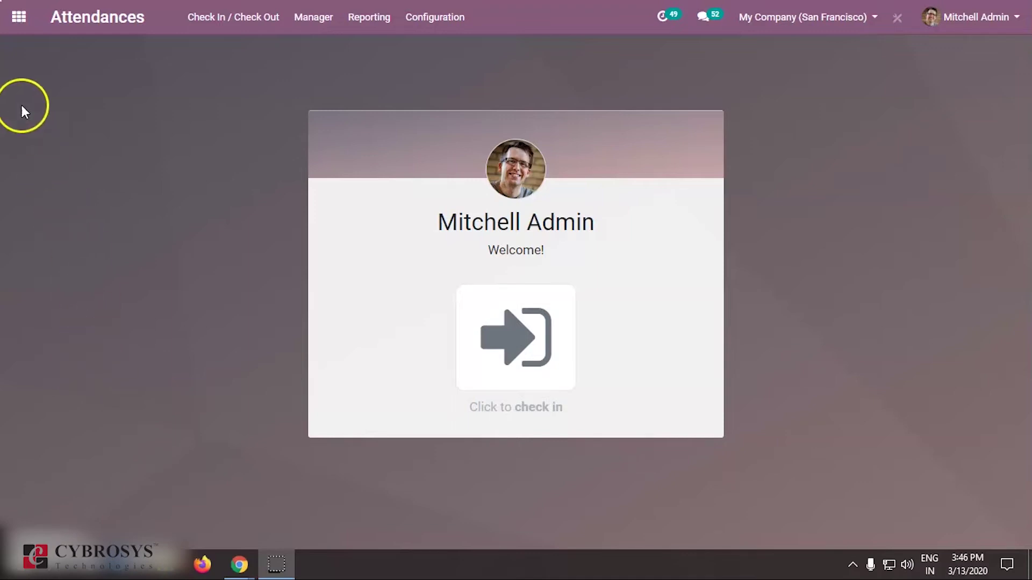
# Open the Employees app via an 'em' search and browse its records
pyautogui.click(19, 17)
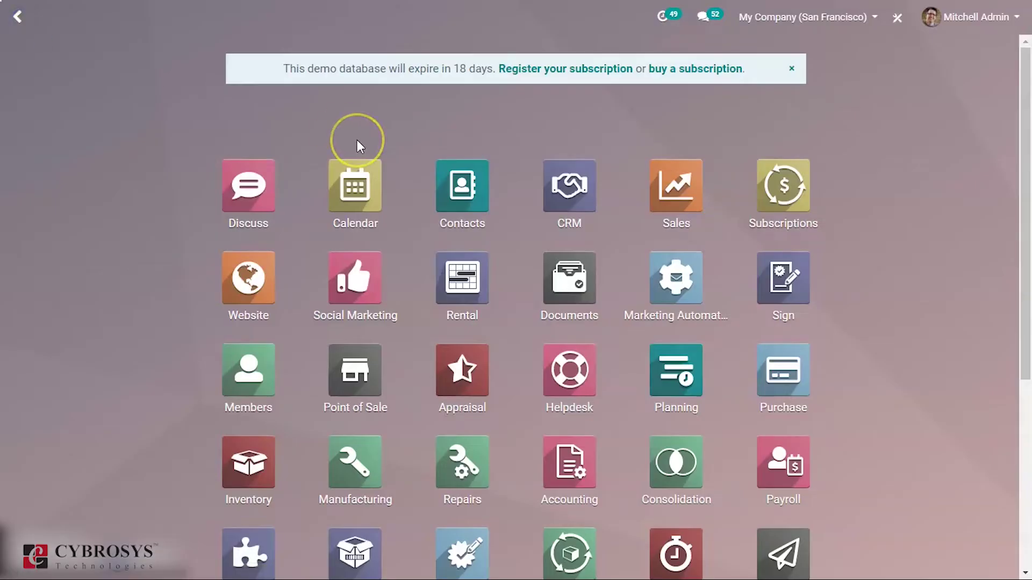
pyautogui.write('em')
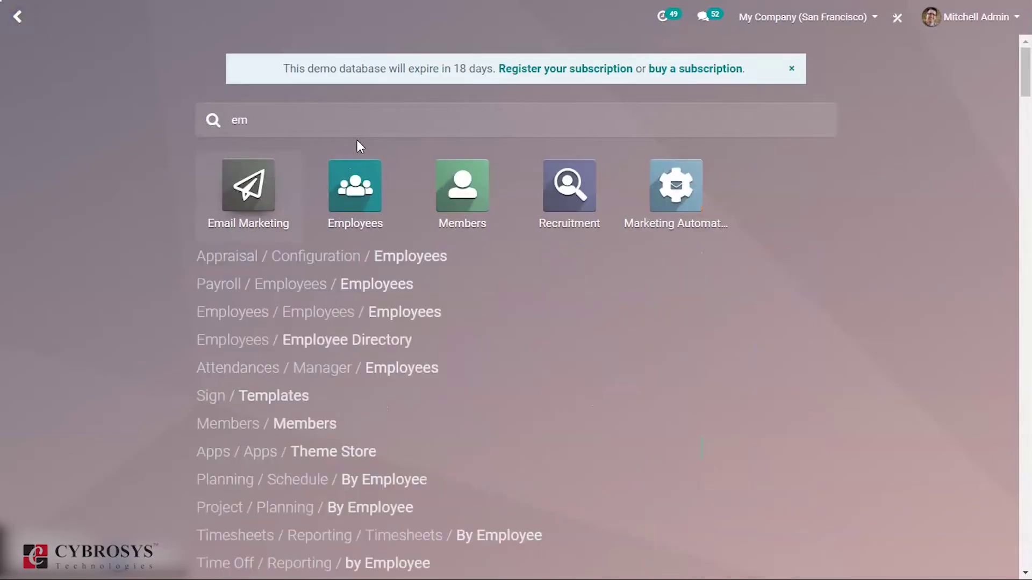
pyautogui.click(365, 180)
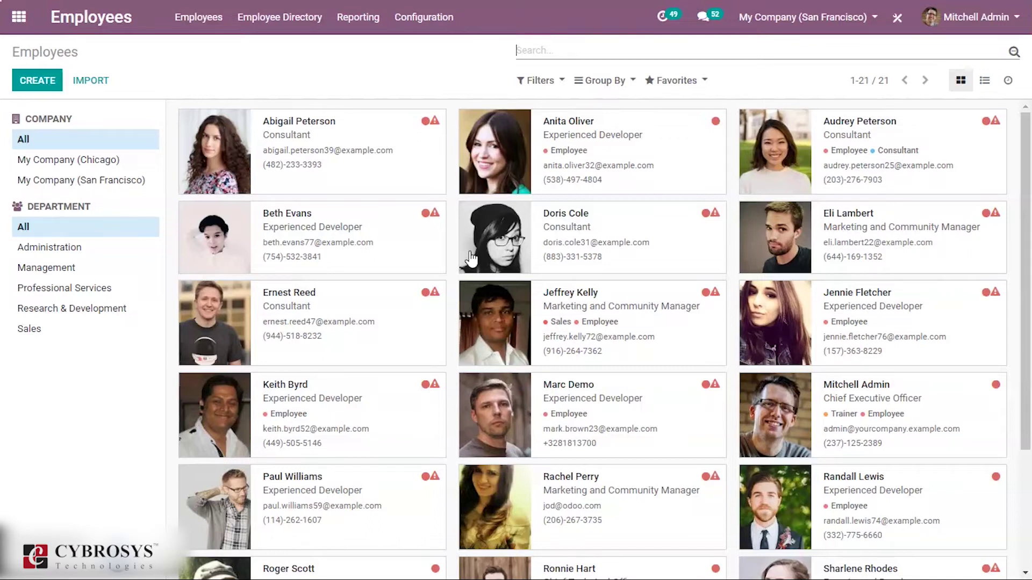
pyautogui.click(493, 260)
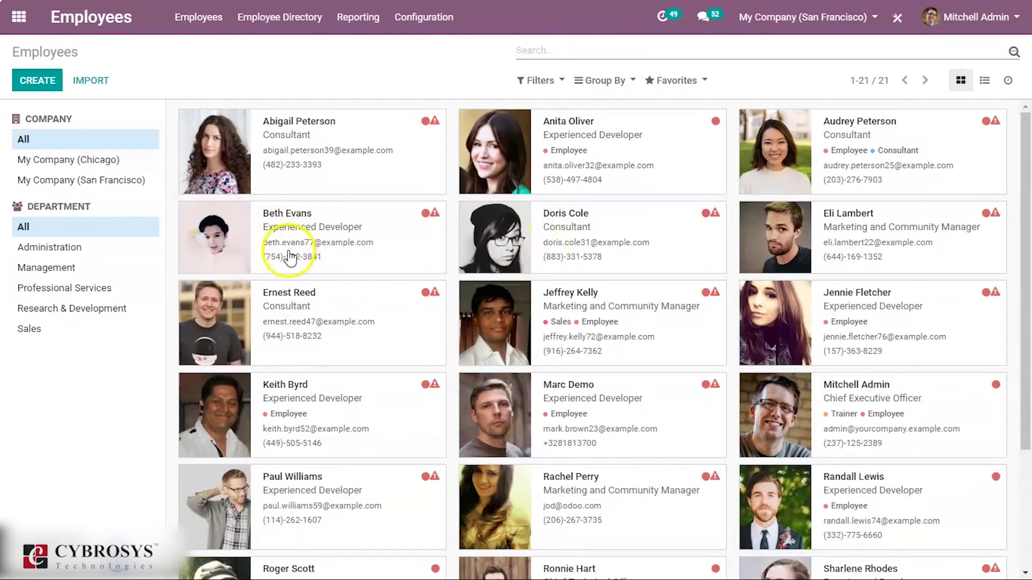
pyautogui.click(345, 81)
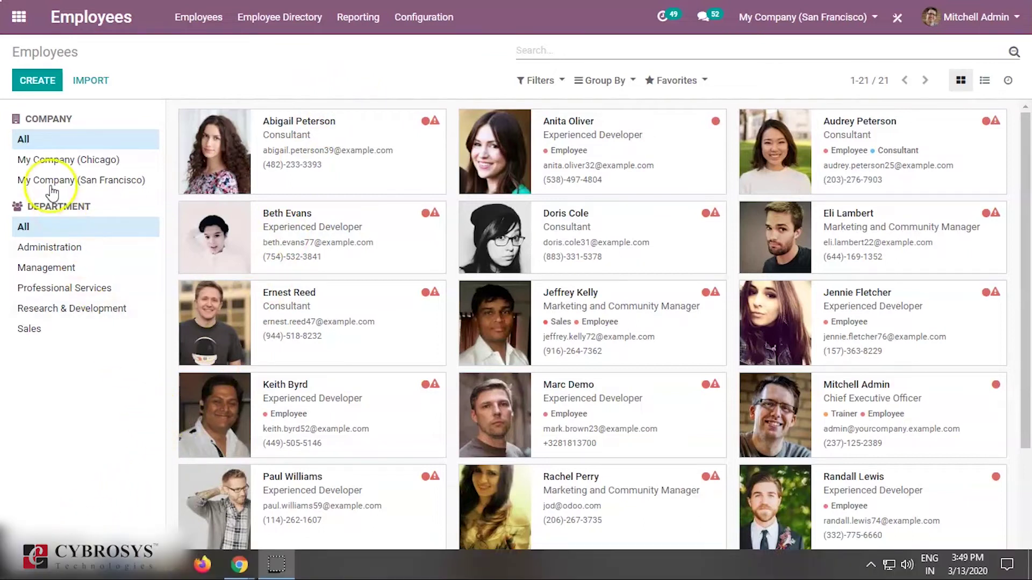
# Open the Appraisal app via an 'app' search and look over its board
pyautogui.click(17, 24)
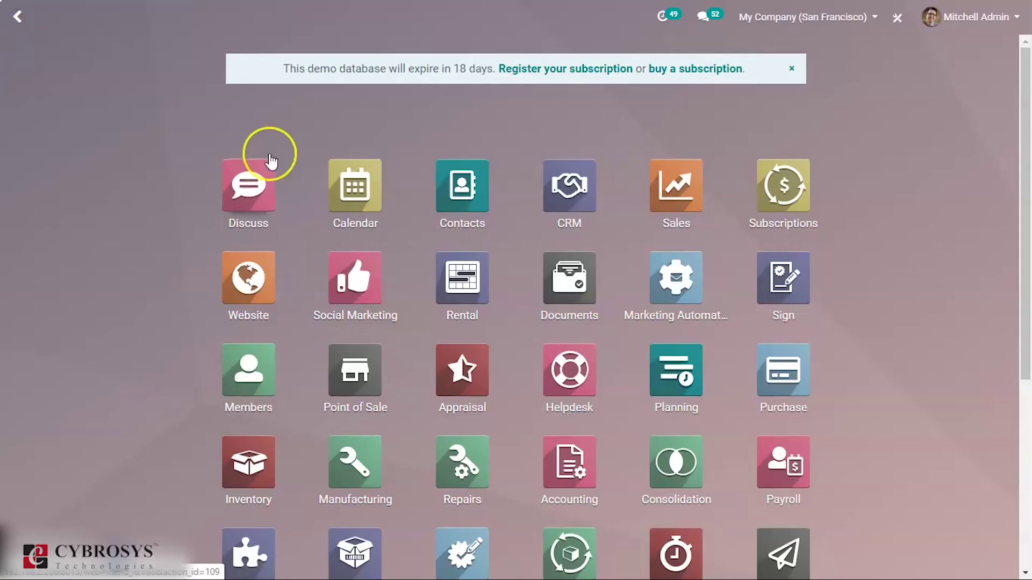
pyautogui.write('app')
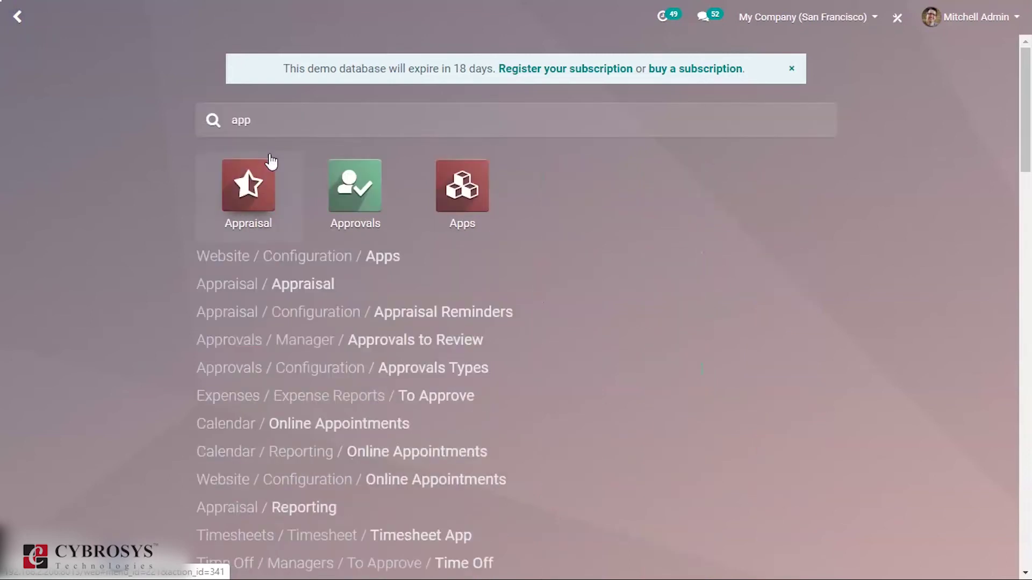
pyautogui.click(249, 199)
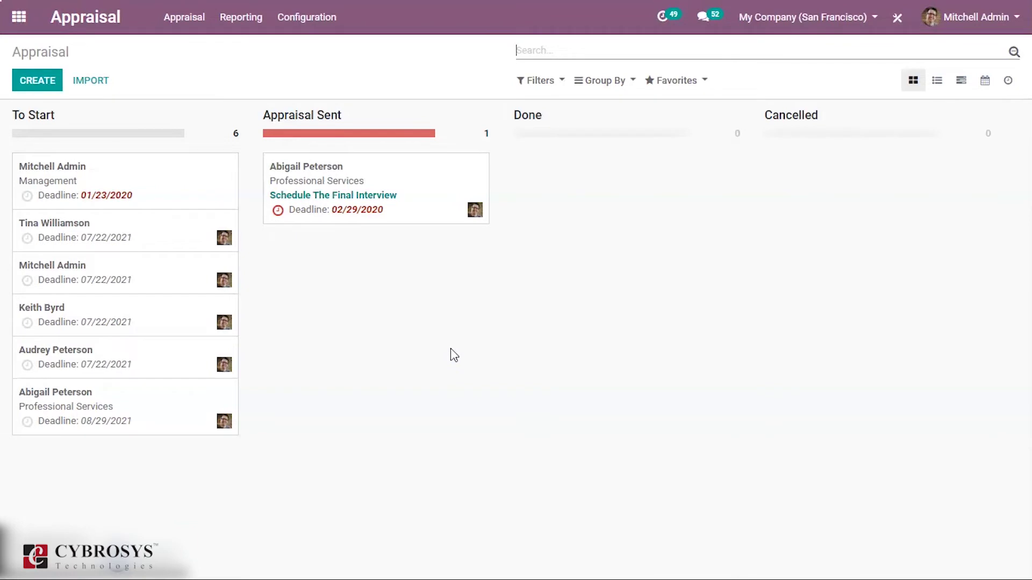
pyautogui.click(467, 355)
pyautogui.click(478, 373)
pyautogui.moveTo(125, 230)
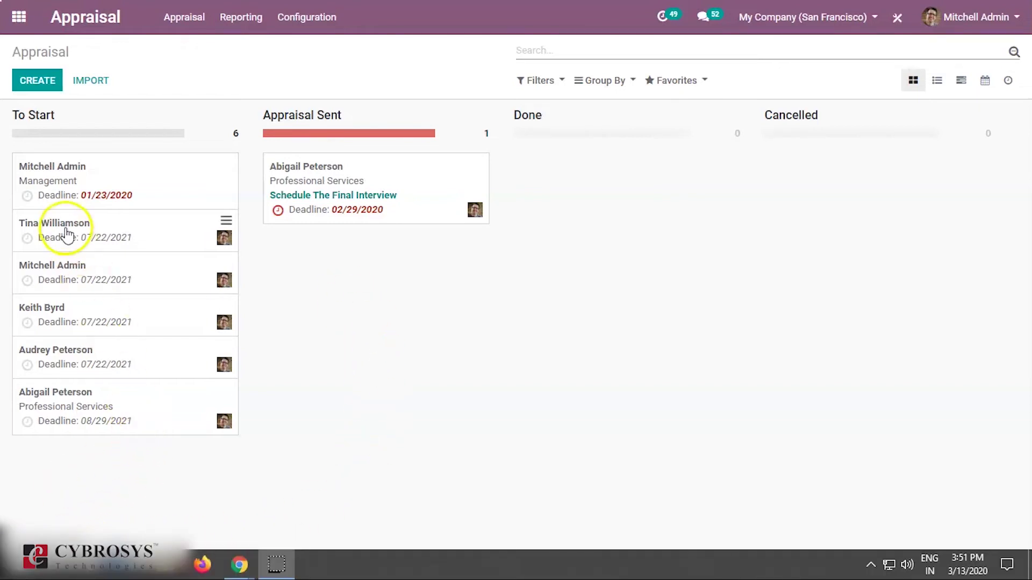
# From the app grid, search 'pay' and open Payroll's employee directory
pyautogui.click(19, 17)
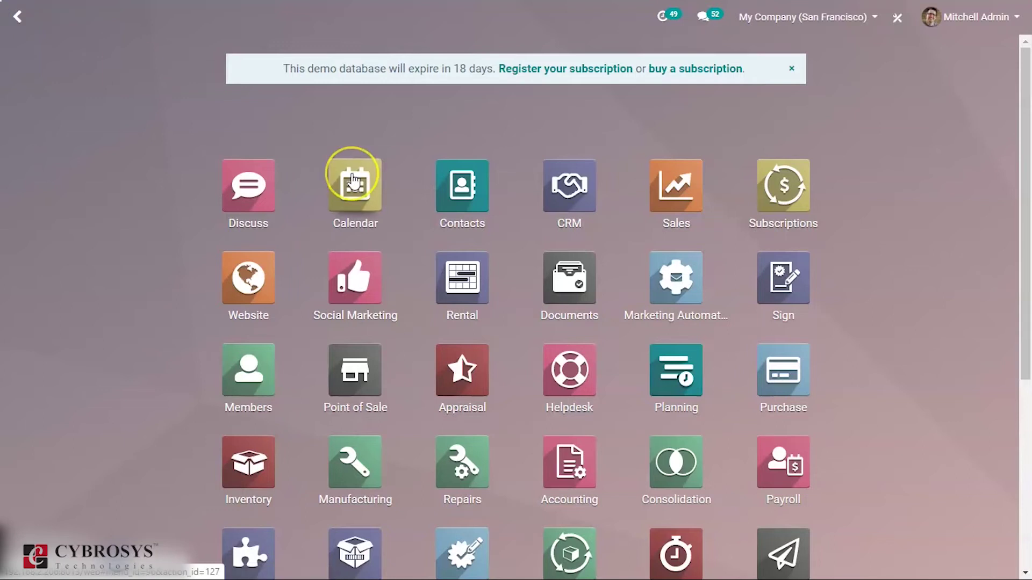
pyautogui.write('pay')
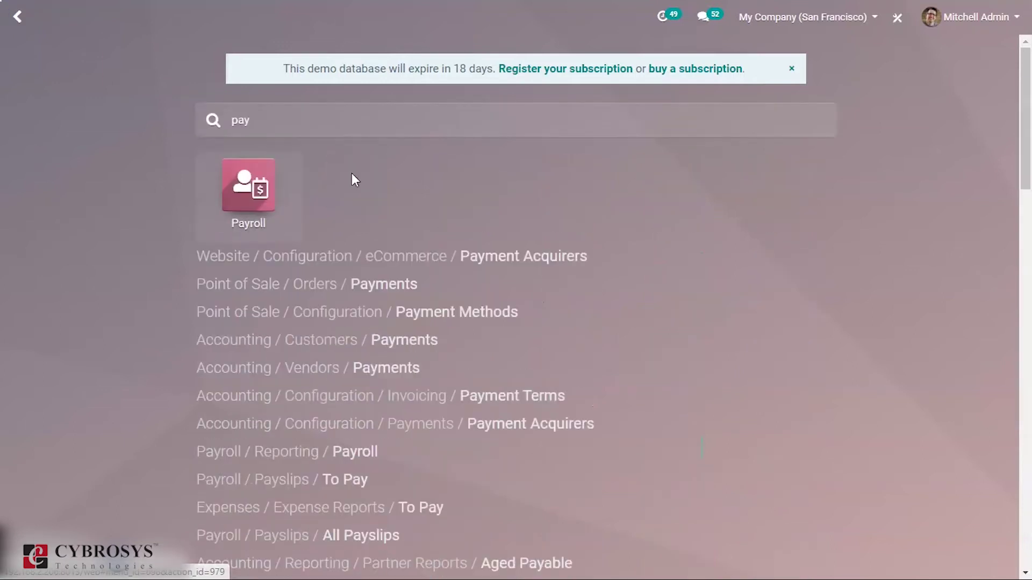
pyautogui.press('Return')
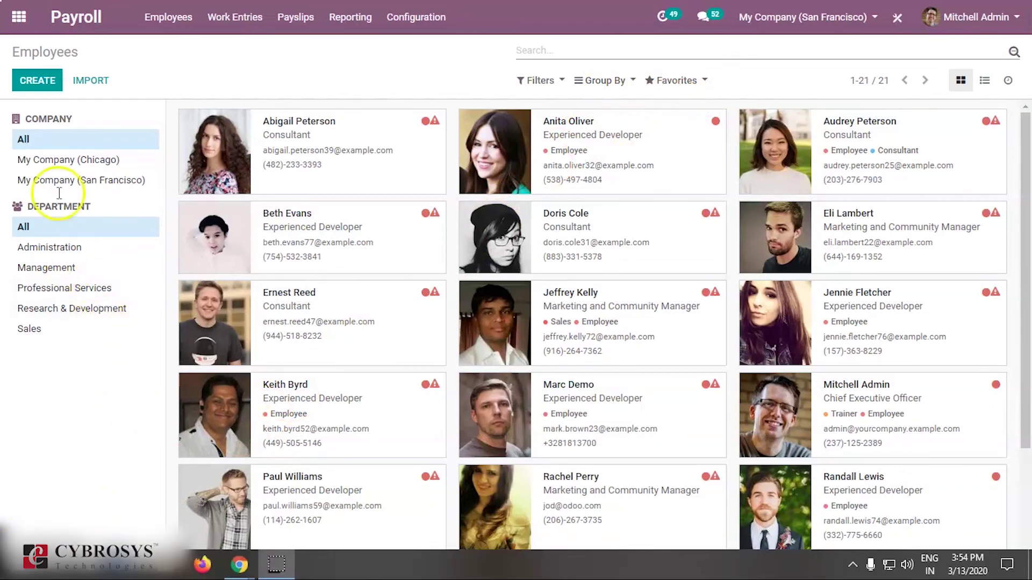
# From the app grid, search 'time' and open the Time Off dashboard
pyautogui.click(19, 17)
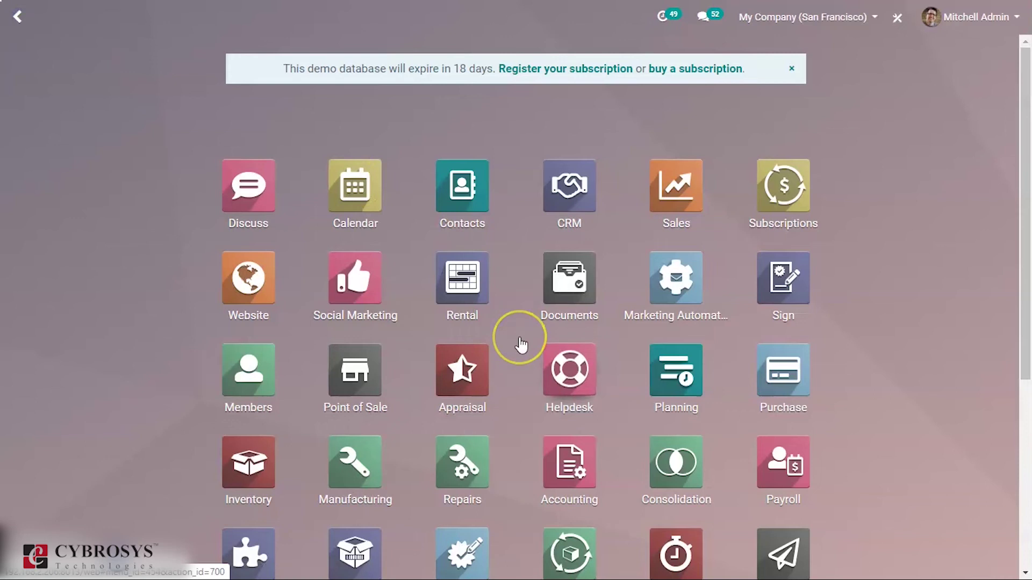
pyautogui.write('time')
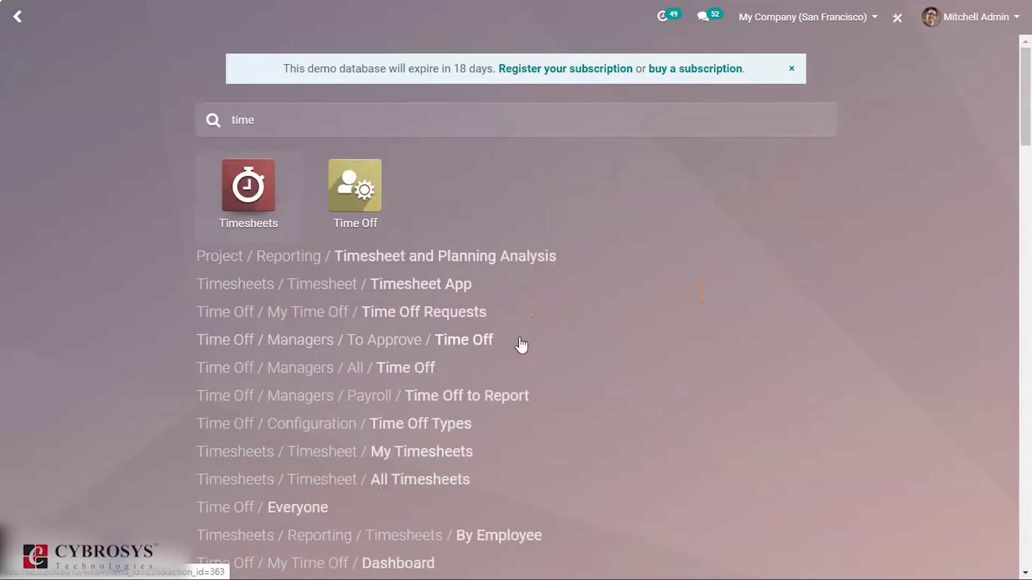
pyautogui.click(356, 207)
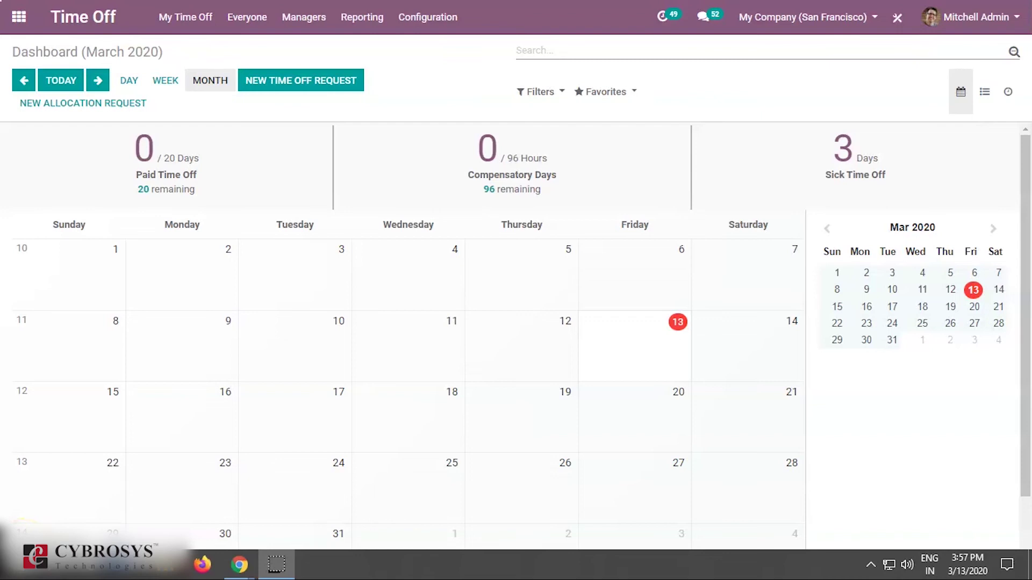
# From the app grid, search 'sur' and open the Surveys kanban
pyautogui.click(17, 20)
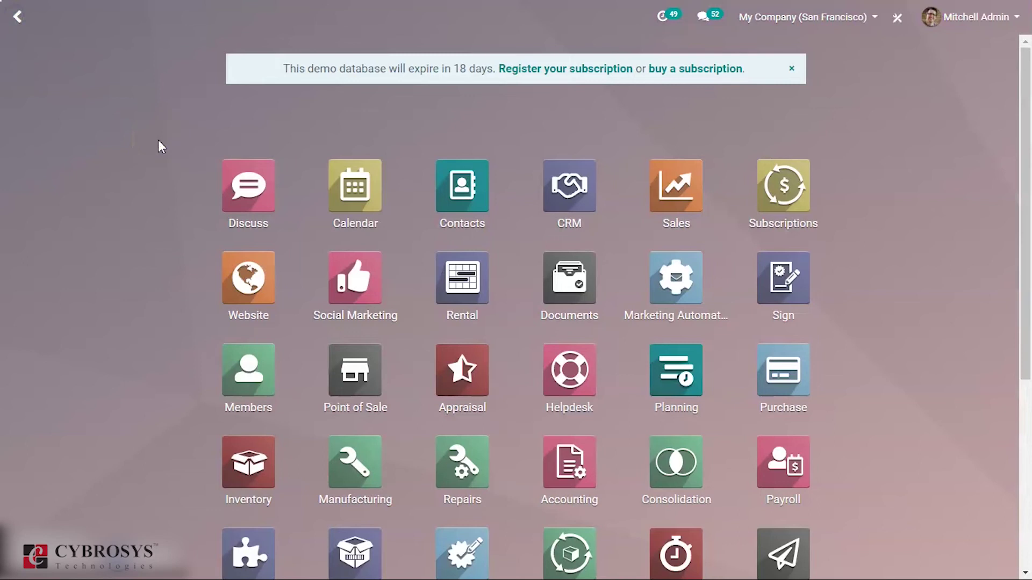
pyautogui.write('sur')
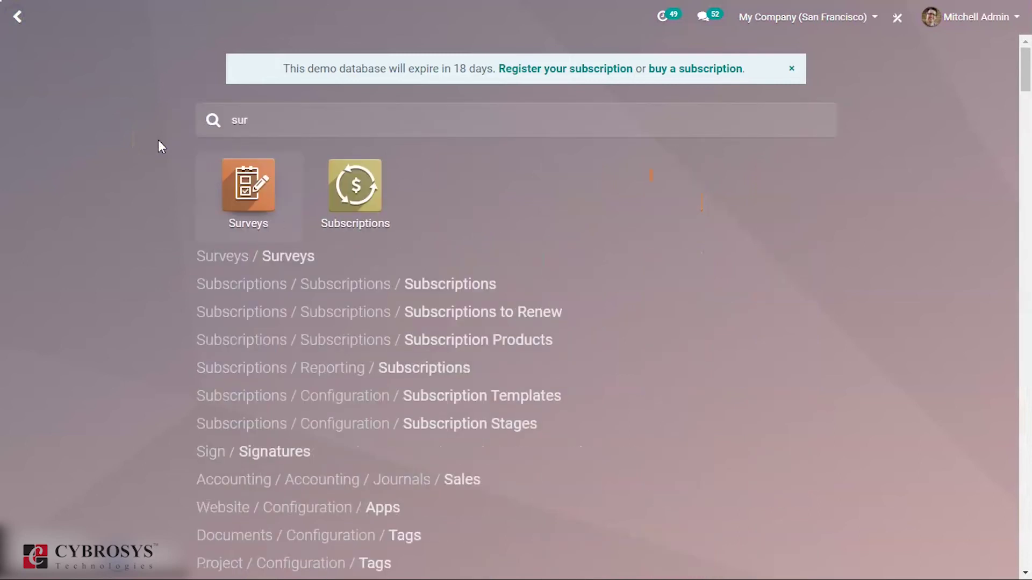
pyautogui.click(259, 191)
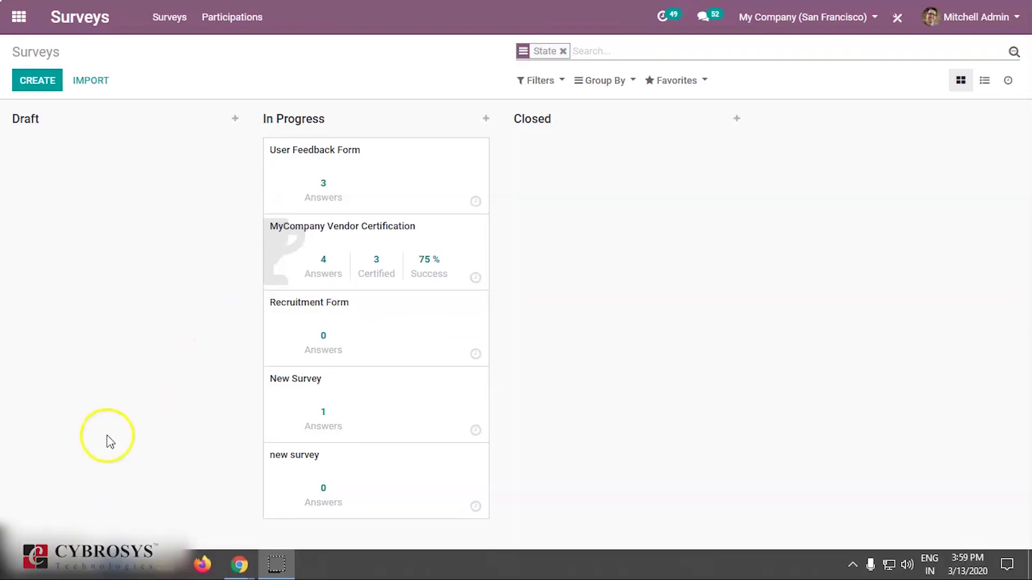
# From the app grid, search 'ex' and open My Expenses
pyautogui.click(19, 17)
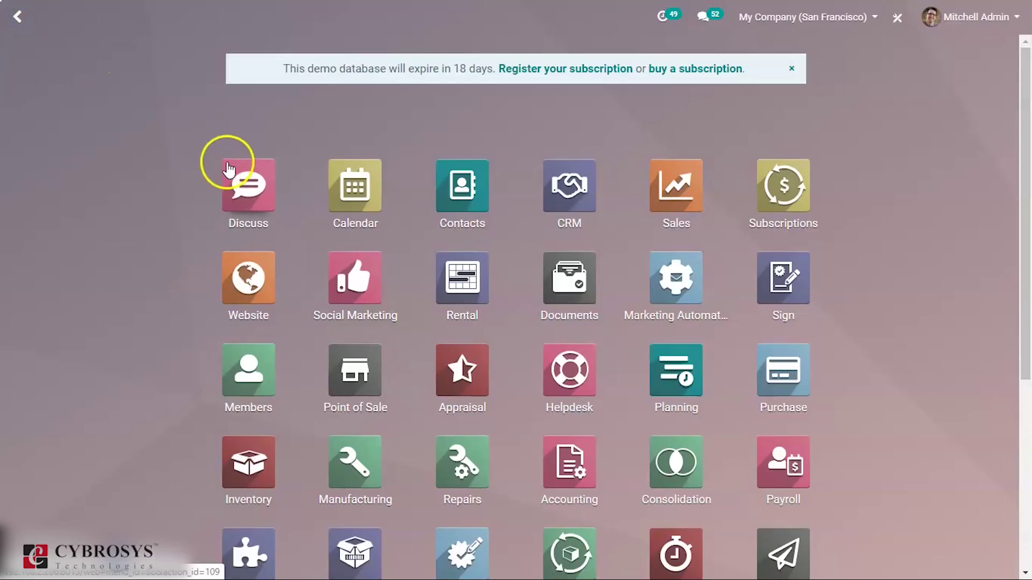
pyautogui.write('ex')
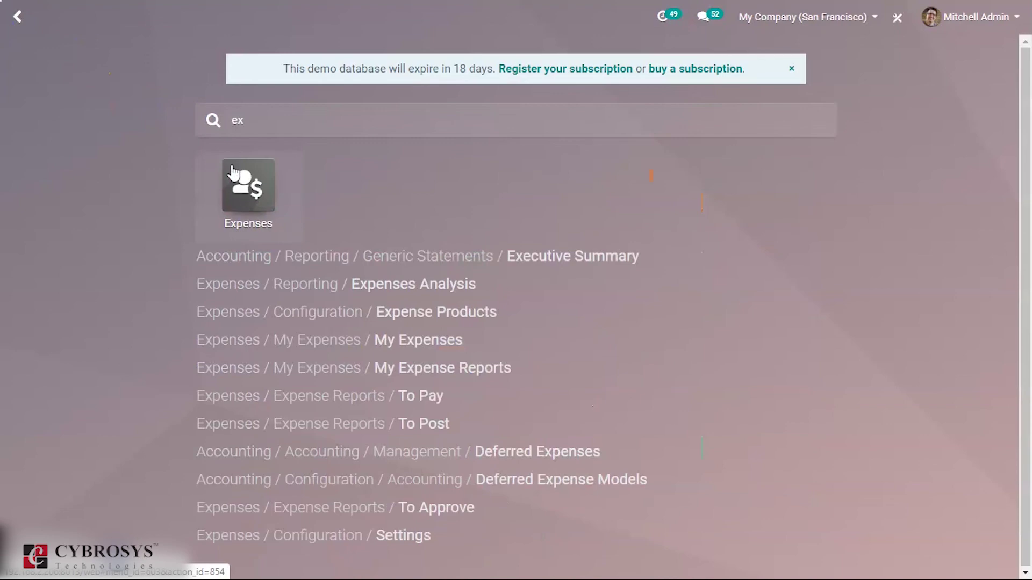
pyautogui.click(232, 172)
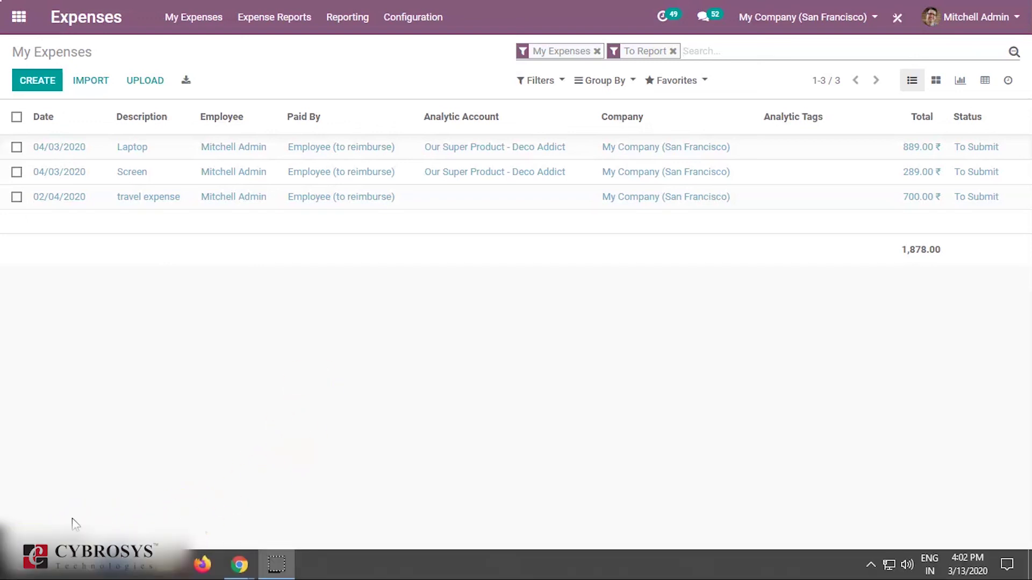
# Go from the Expenses list back to the Odoo app grid
pyautogui.click(19, 17)
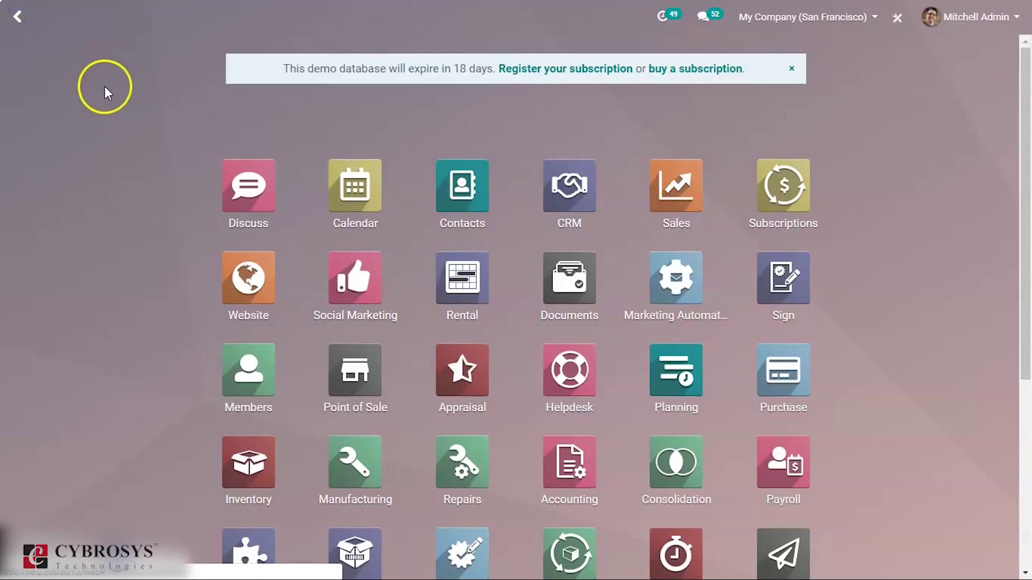